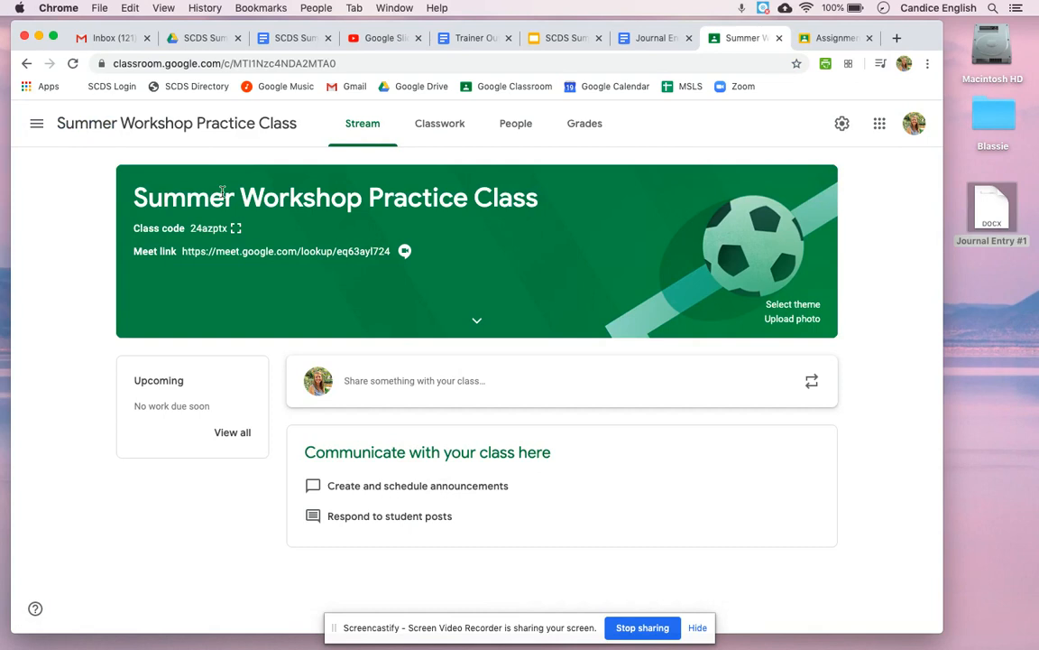
Create a new assignment in the class's Classwork and title it "Journal Entry #1"
{"action": "left_click", "coordinate": [442, 128]}
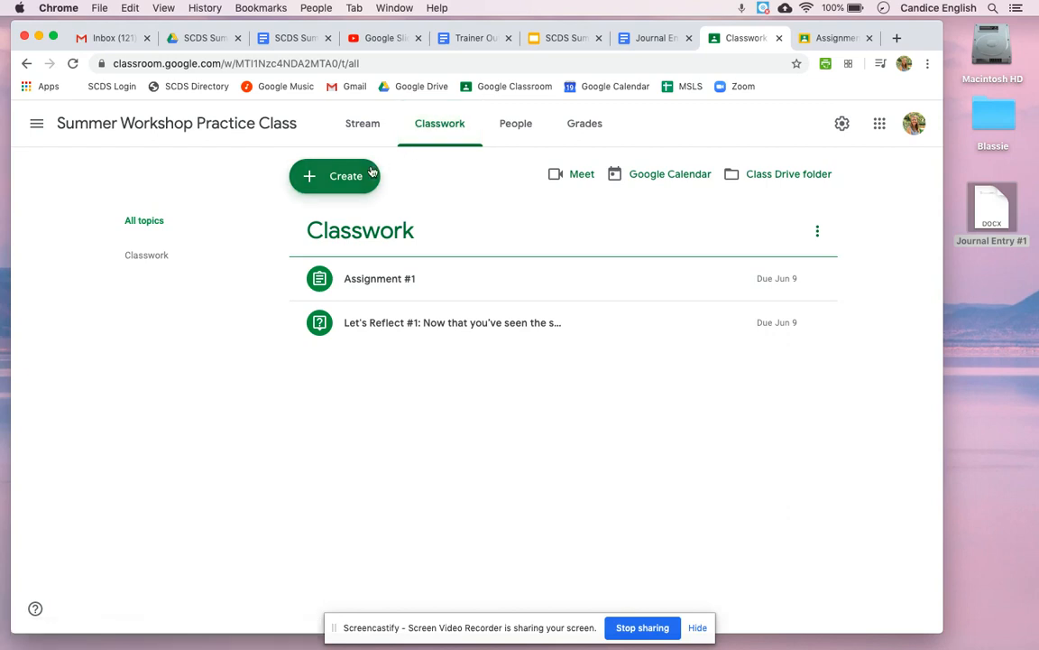
{"action": "left_click", "coordinate": [337, 177]}
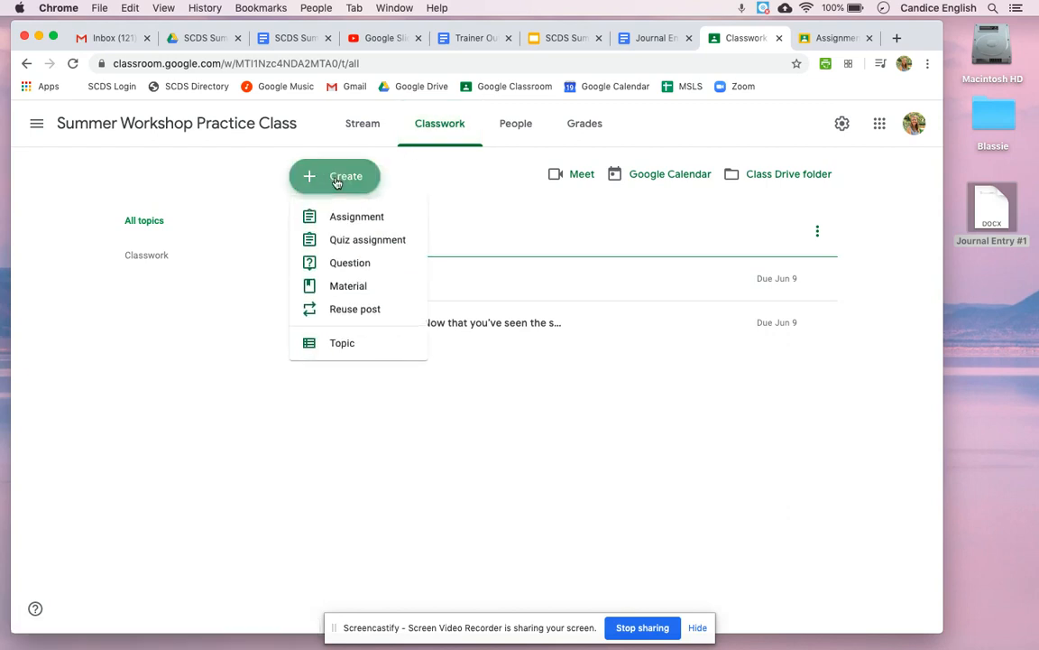
{"action": "left_click", "coordinate": [383, 218]}
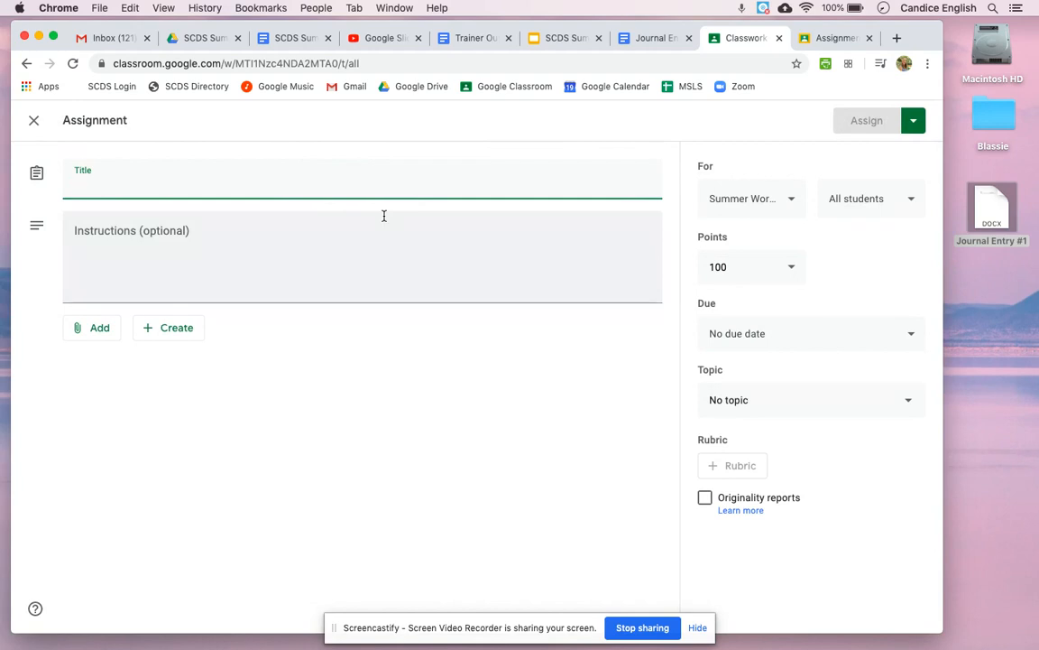
{"action": "type", "text": "Journal E"}
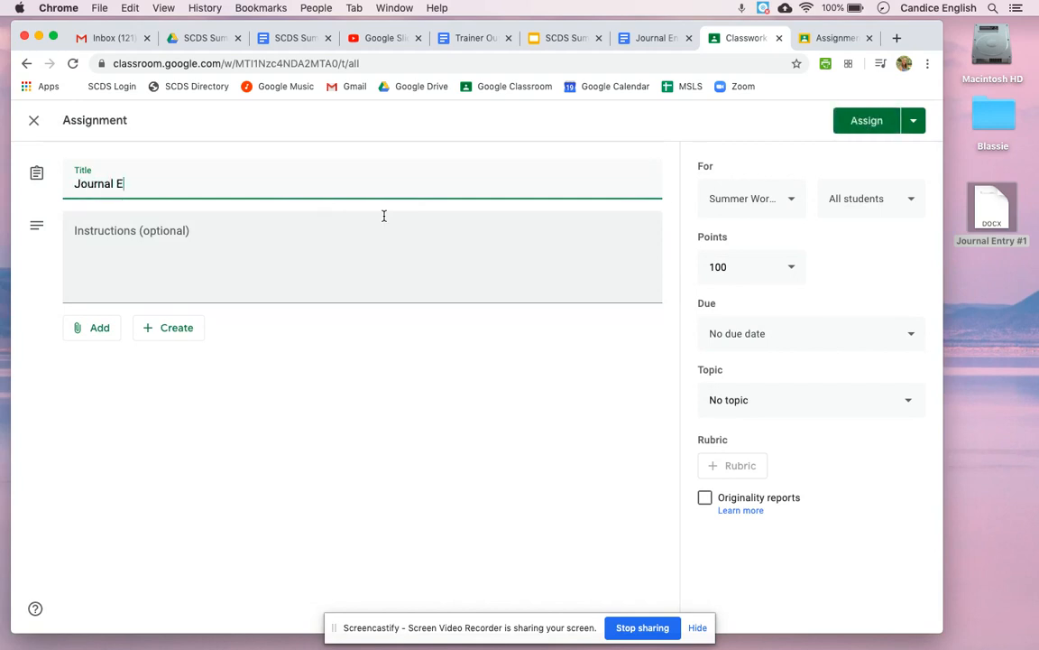
{"action": "type", "text": "ntry #1"}
{"action": "left_click", "coordinate": [333, 257]}
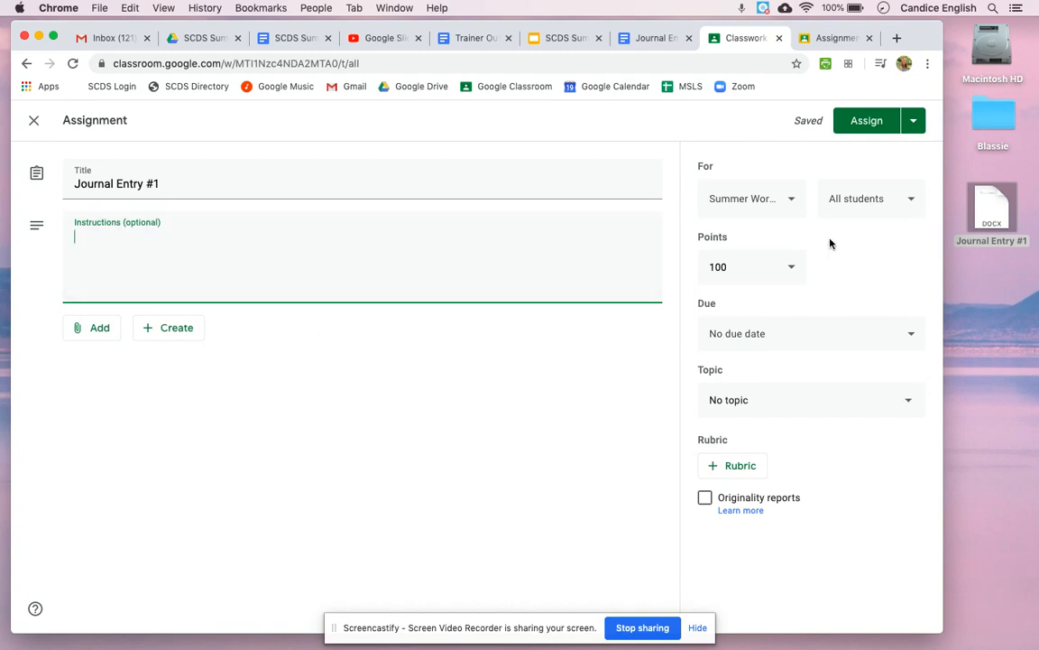
Examine which classes and students the assignment can be given to, and the available points options
{"action": "left_click", "coordinate": [794, 215]}
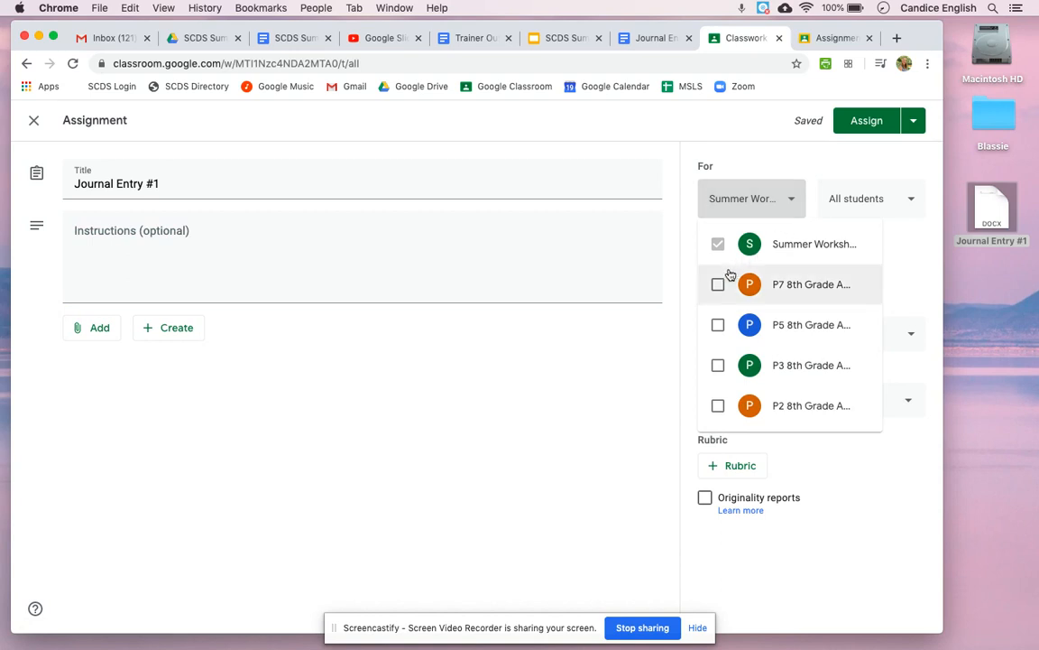
{"action": "left_click", "coordinate": [779, 194]}
{"action": "left_click", "coordinate": [881, 207]}
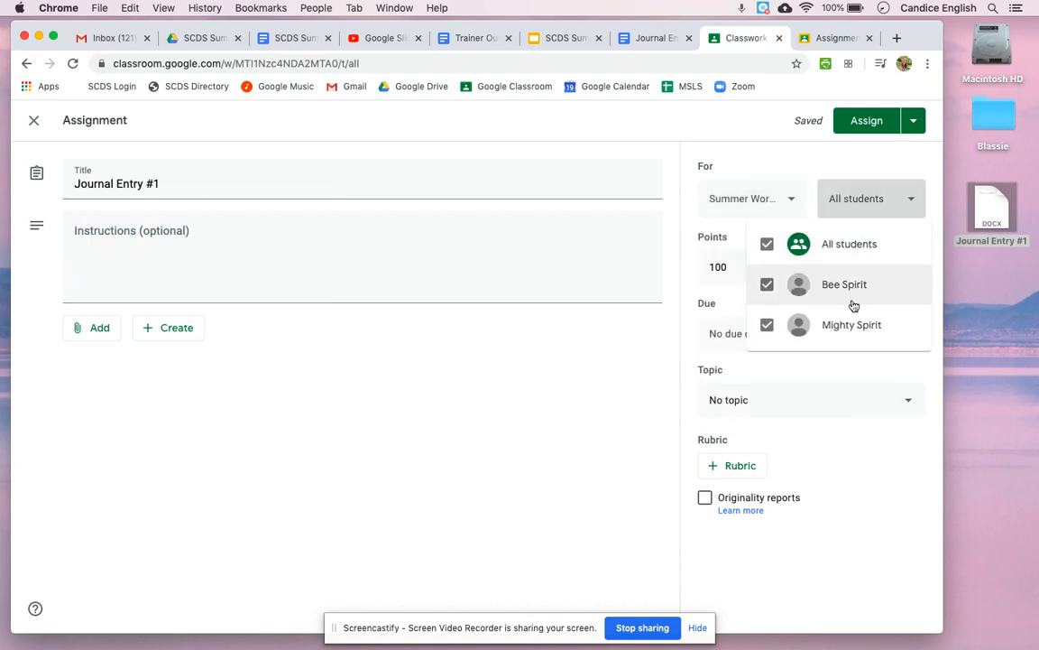
{"action": "left_click", "coordinate": [885, 211]}
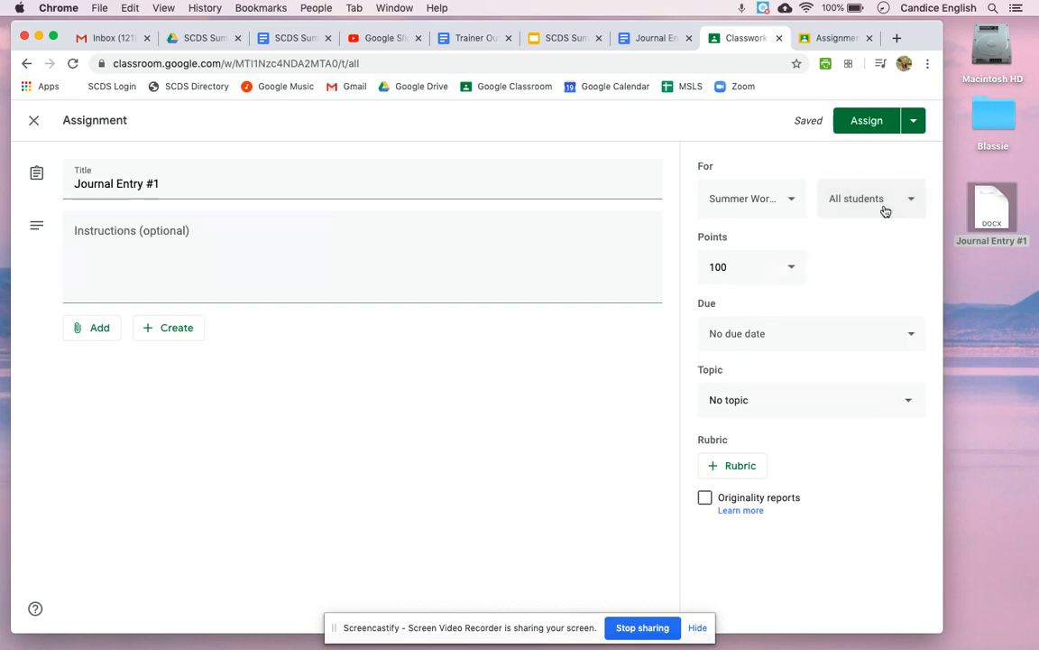
{"action": "left_click", "coordinate": [885, 210]}
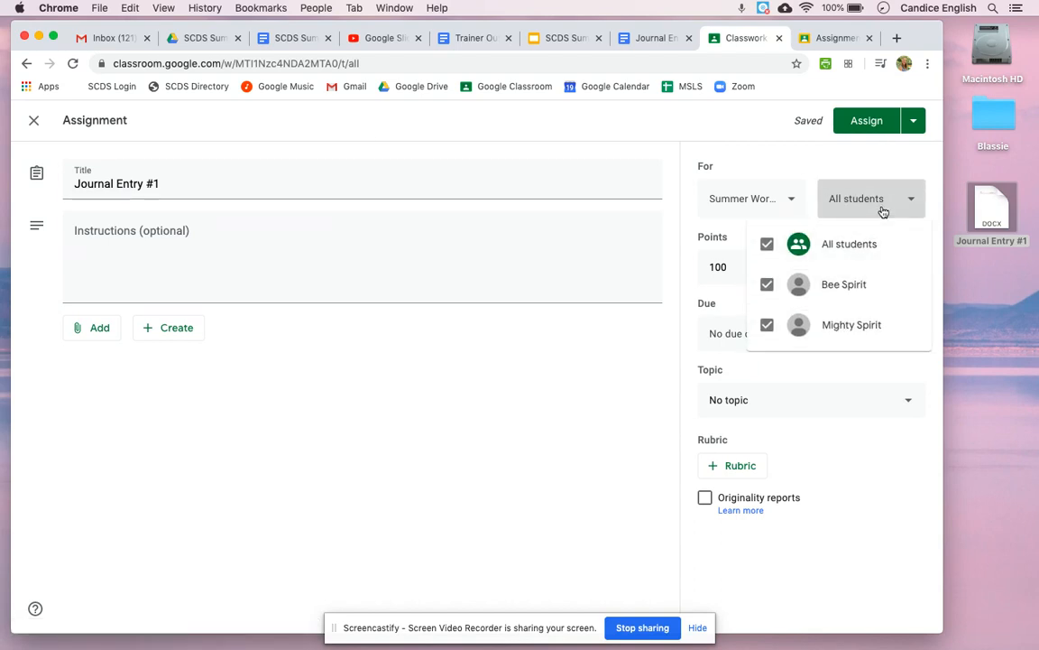
{"action": "left_click", "coordinate": [884, 211]}
{"action": "left_click", "coordinate": [773, 270]}
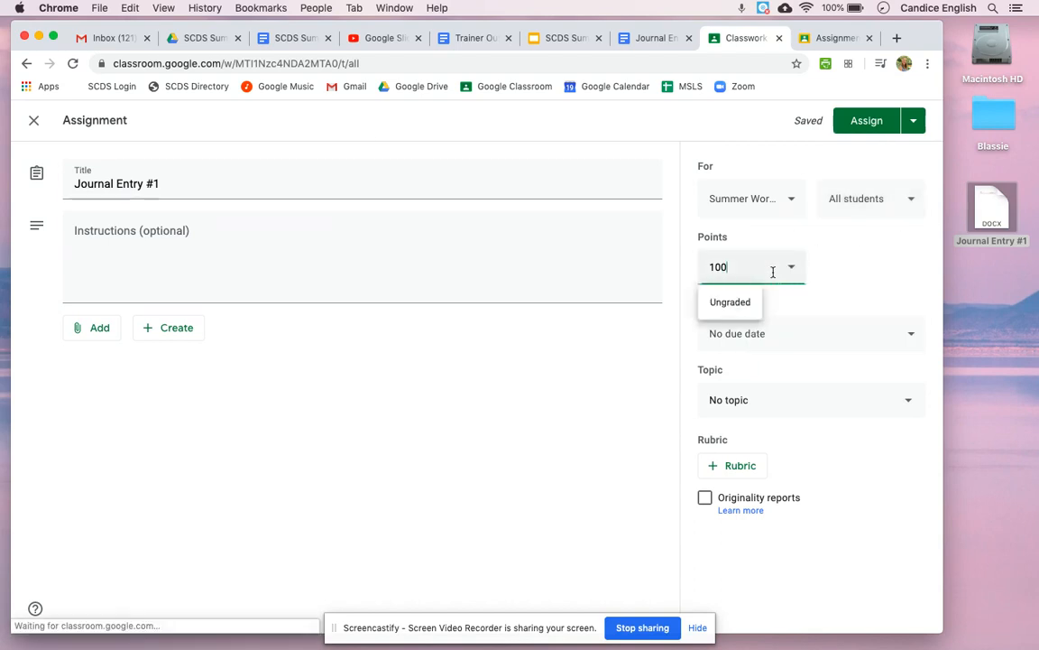
{"action": "left_click", "coordinate": [796, 274]}
{"action": "left_click", "coordinate": [877, 269]}
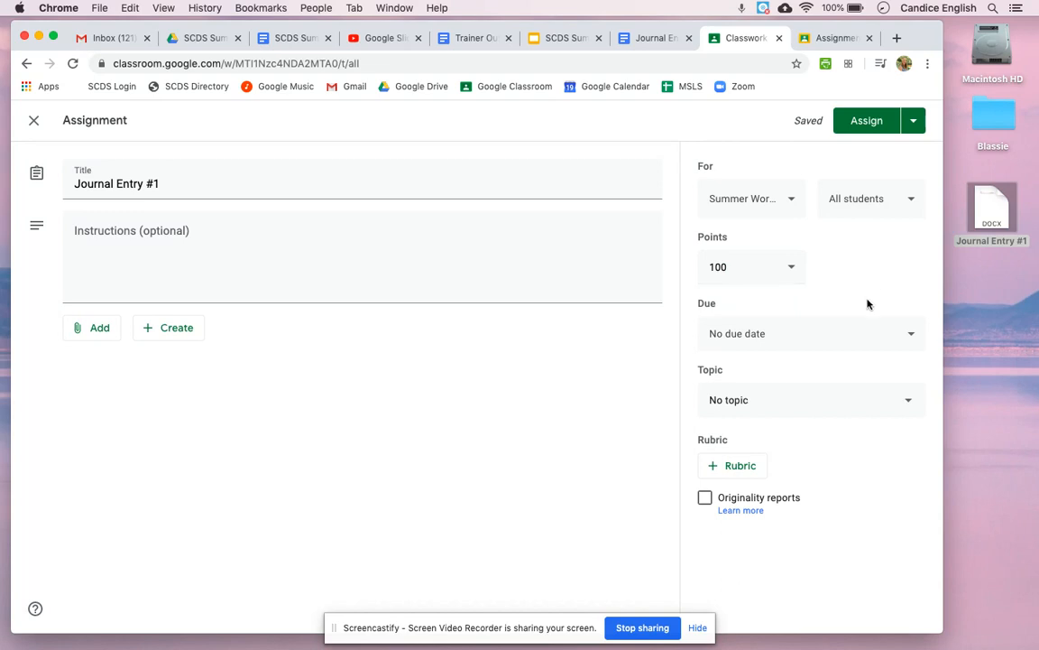
Set the assignment's due date to May 31, 2020 at 11:59 PM
{"action": "left_click", "coordinate": [858, 333]}
{"action": "left_click", "coordinate": [829, 394]}
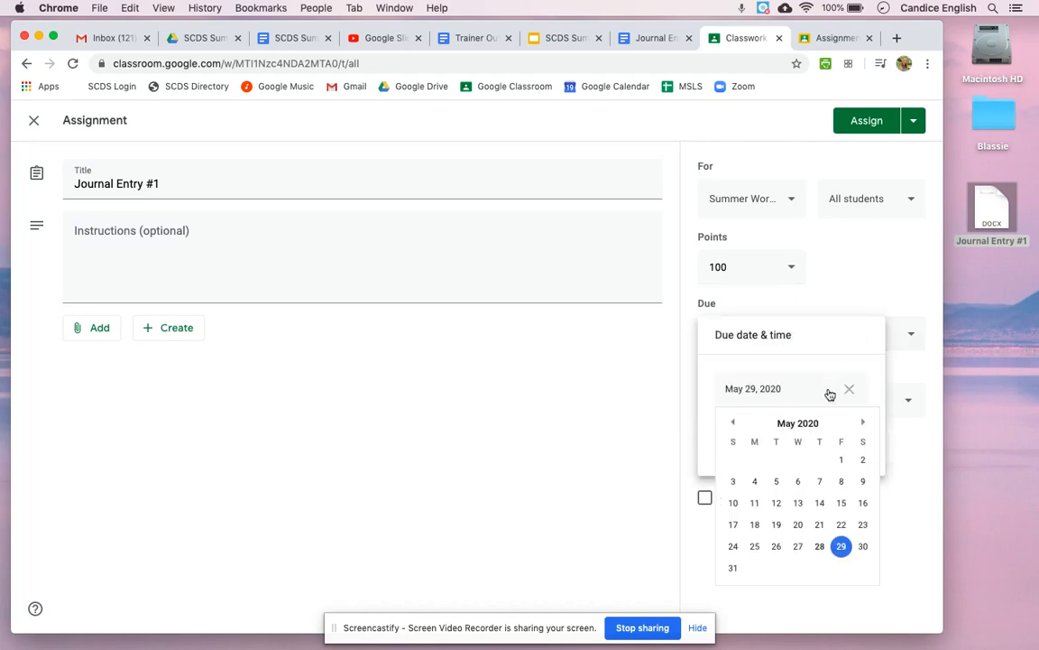
{"action": "left_click", "coordinate": [733, 568]}
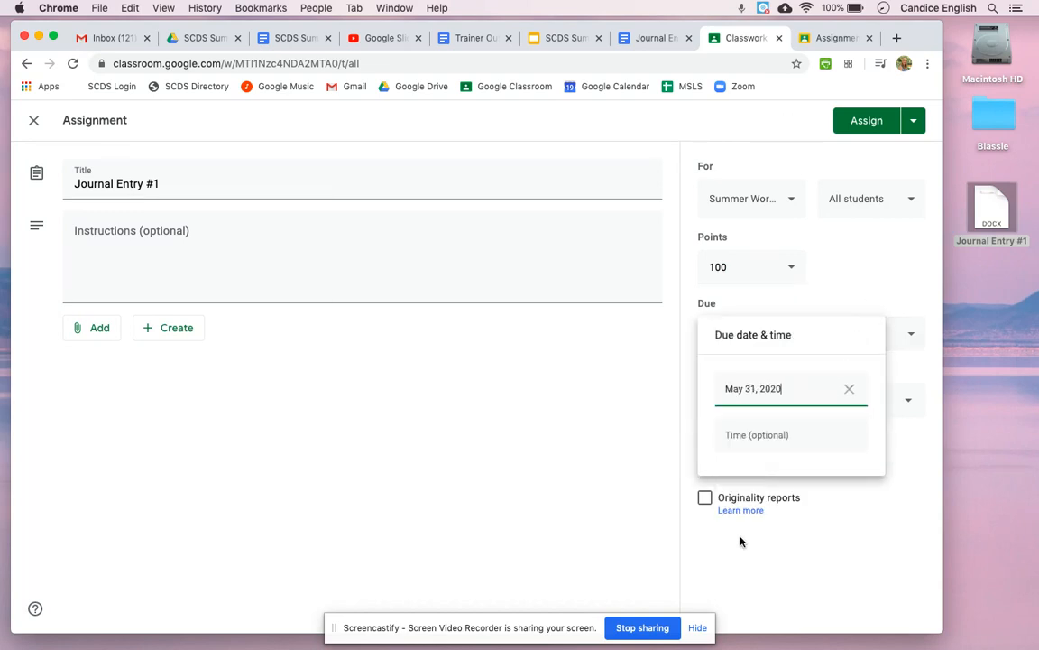
{"action": "left_click", "coordinate": [756, 437]}
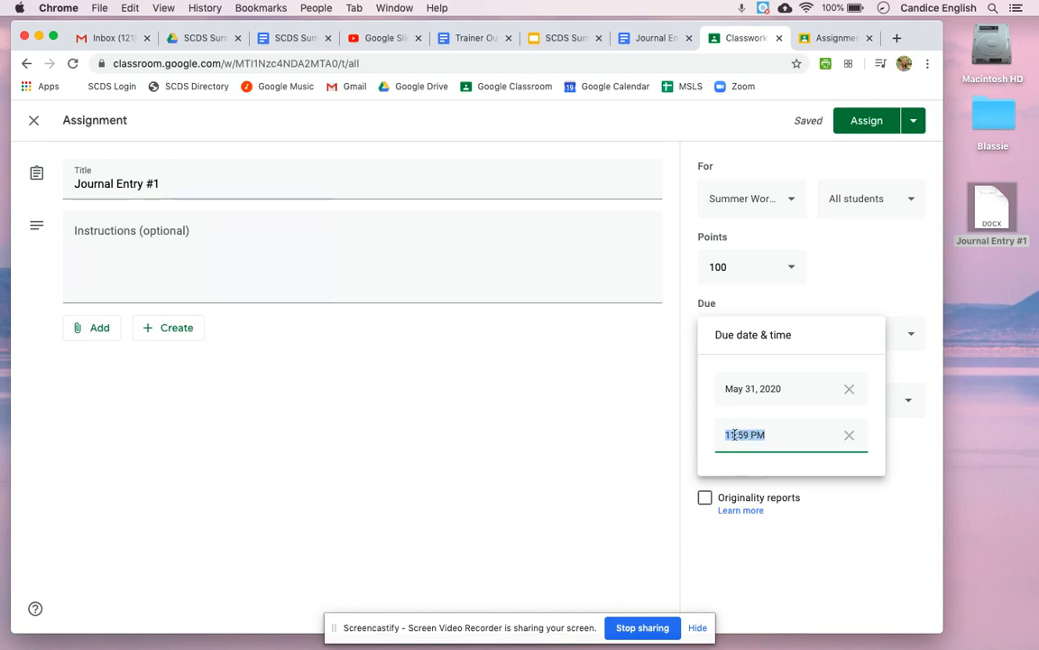
{"action": "left_click", "coordinate": [862, 286]}
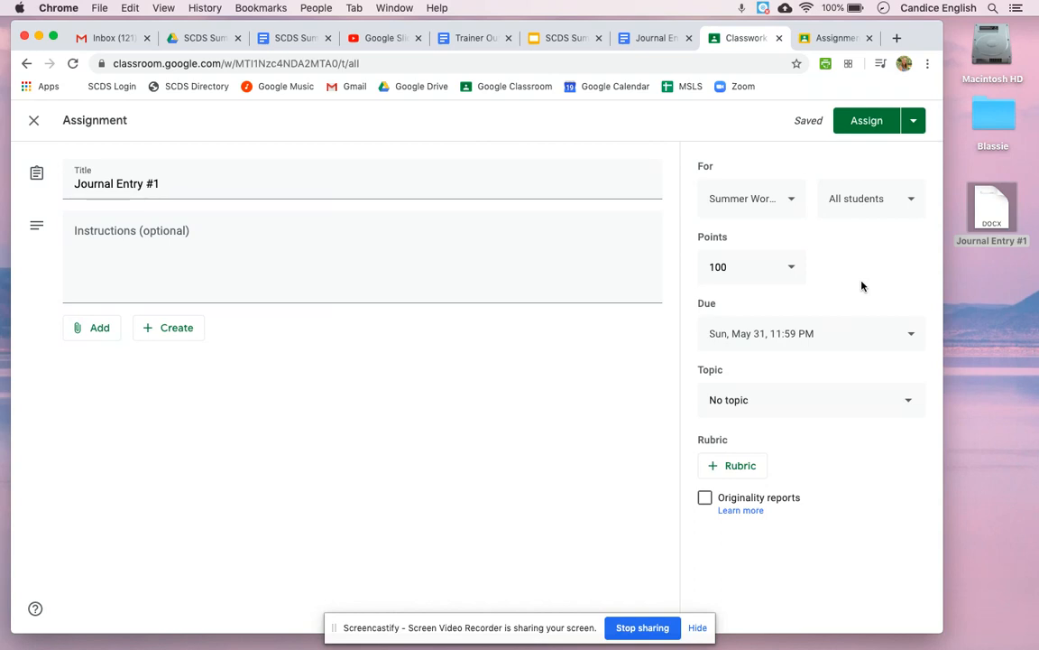
Create a new topic named "Homework" for the assignment
{"action": "left_click", "coordinate": [816, 399]}
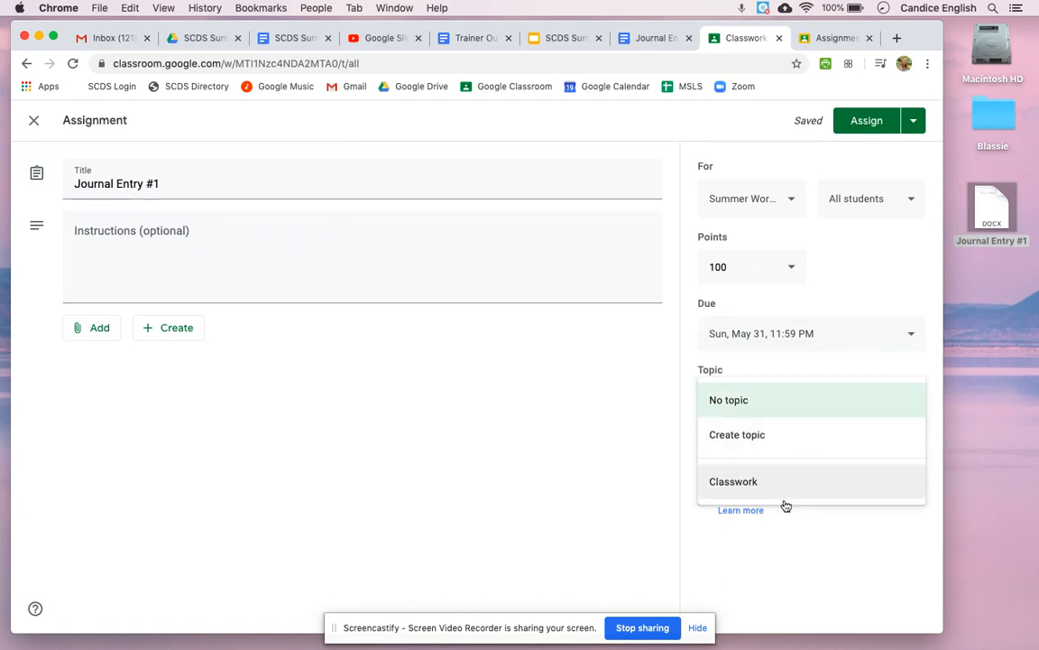
{"action": "left_click", "coordinate": [793, 448]}
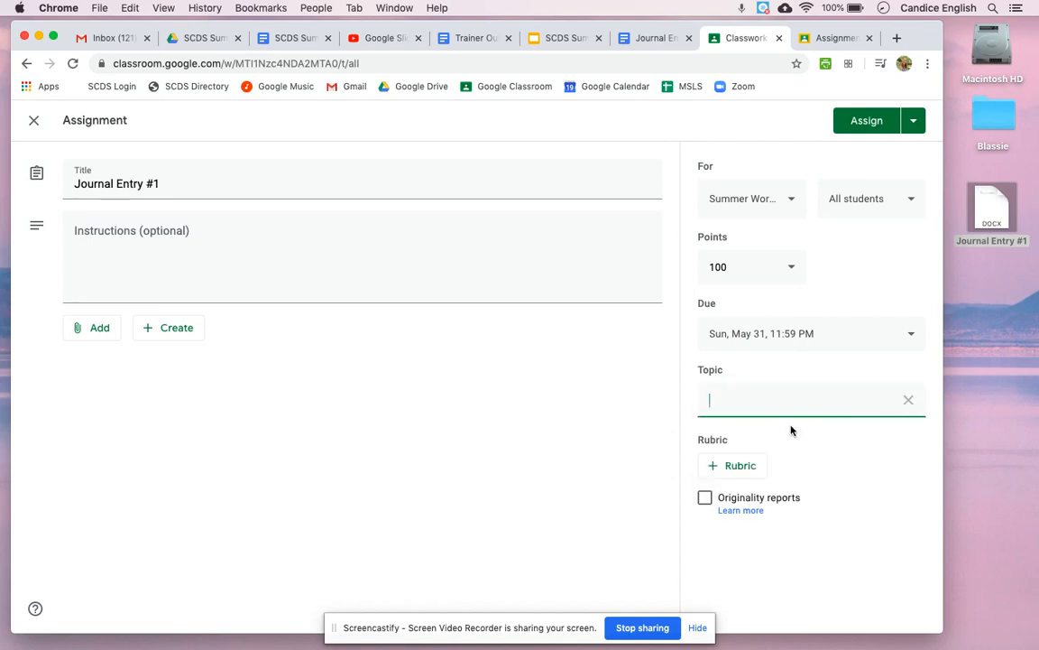
{"action": "type", "text": "Homework"}
{"action": "left_click", "coordinate": [844, 439]}
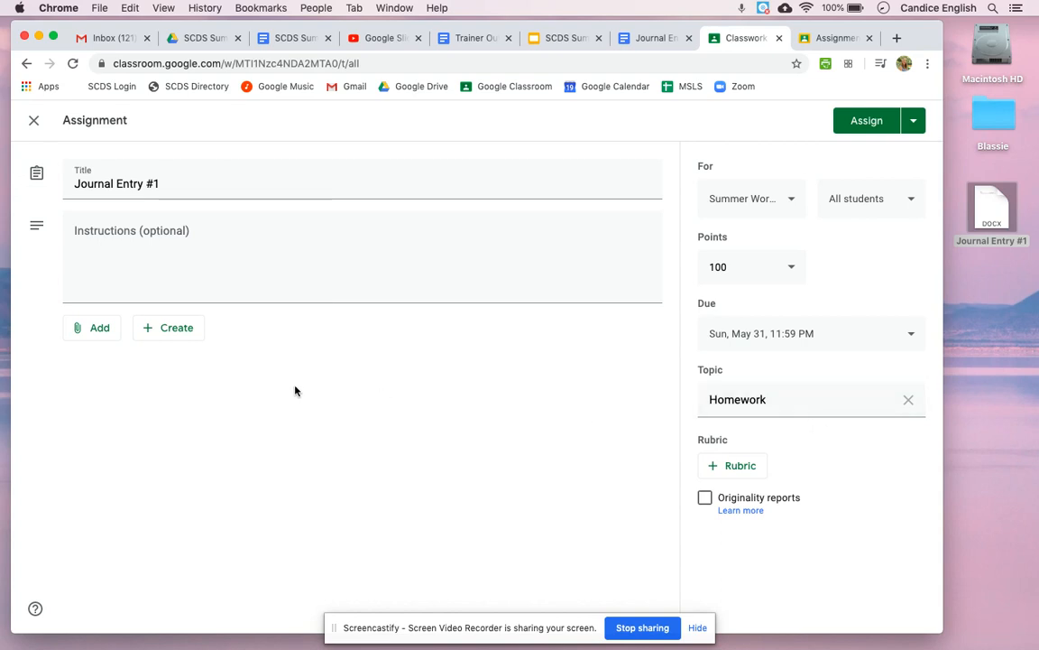
{"action": "left_click", "coordinate": [93, 332]}
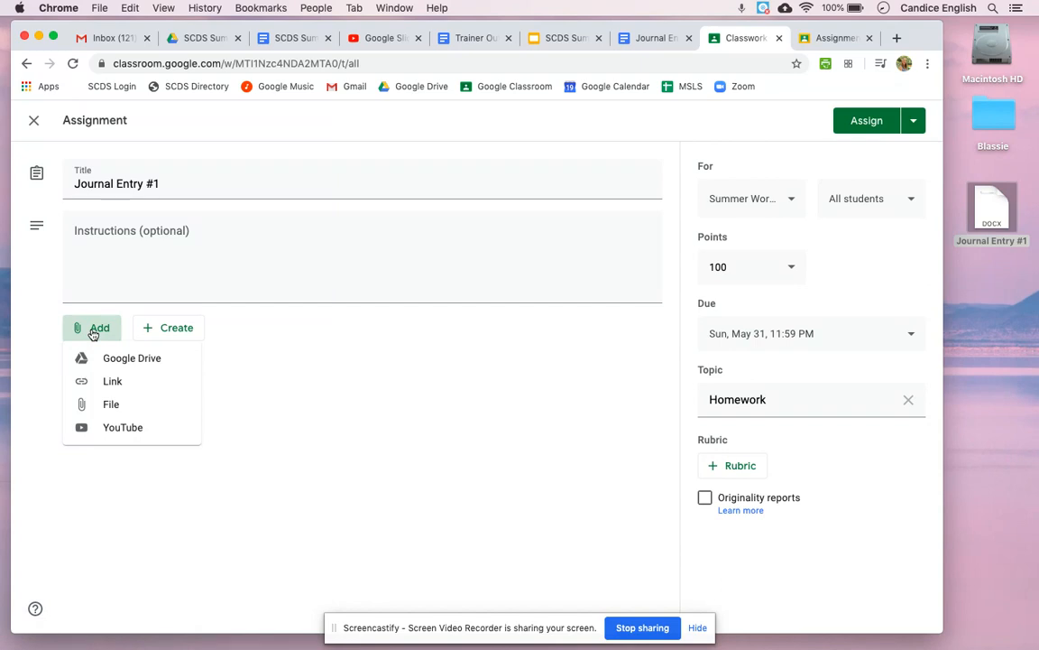
{"action": "left_click", "coordinate": [178, 333]}
{"action": "left_click", "coordinate": [178, 336]}
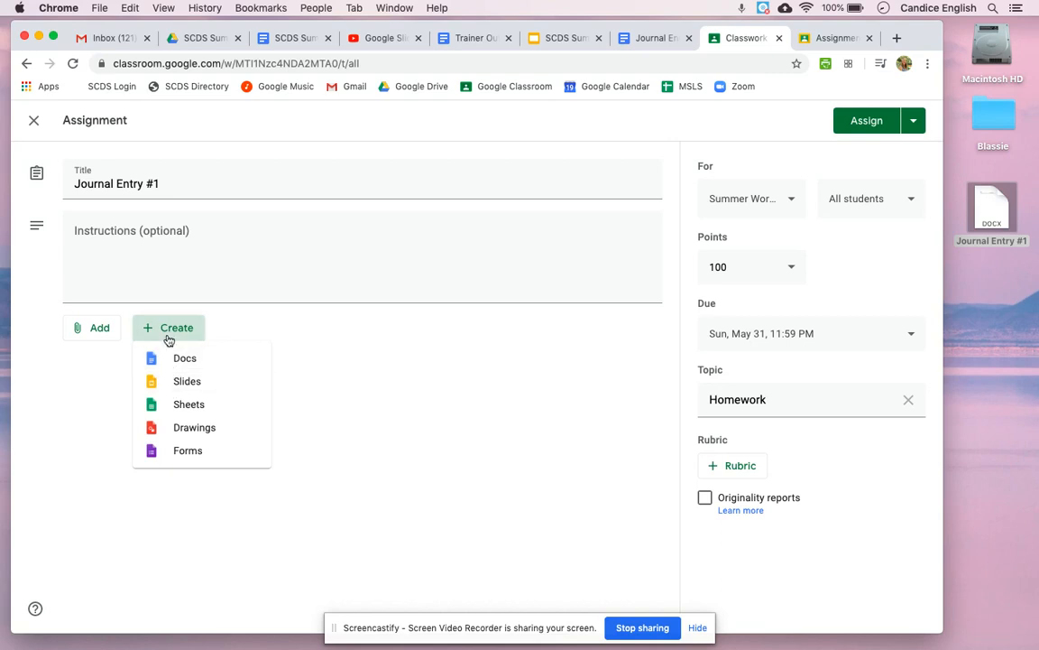
{"action": "left_click", "coordinate": [87, 330]}
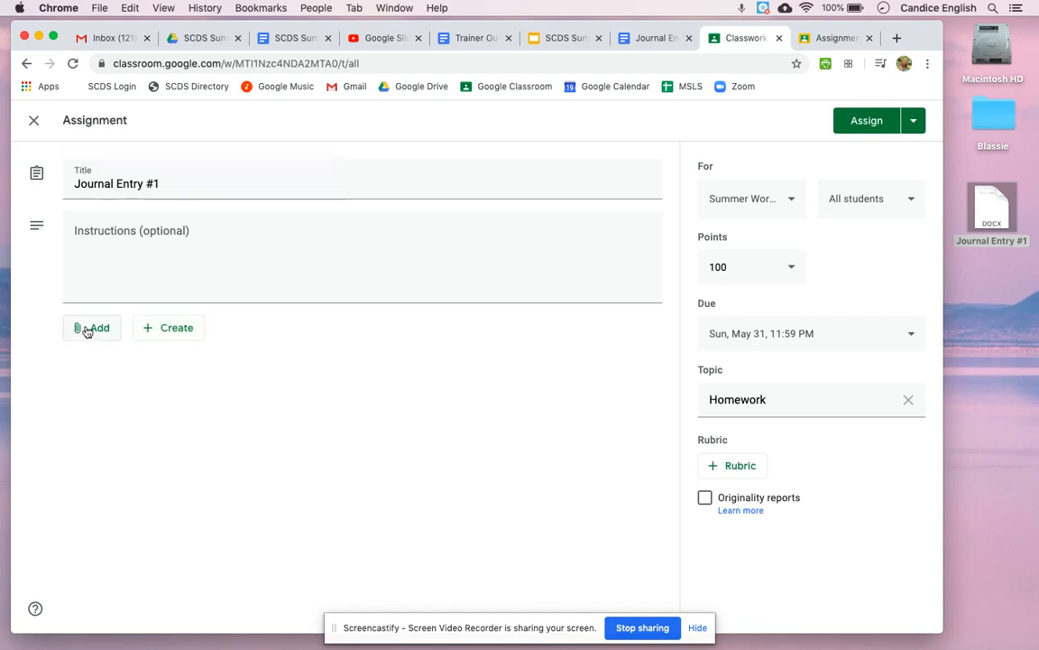
Search Google Drive for "journal" and attach the Google Docs file "Journal Entry #1" to the assignment
{"action": "left_click", "coordinate": [87, 331]}
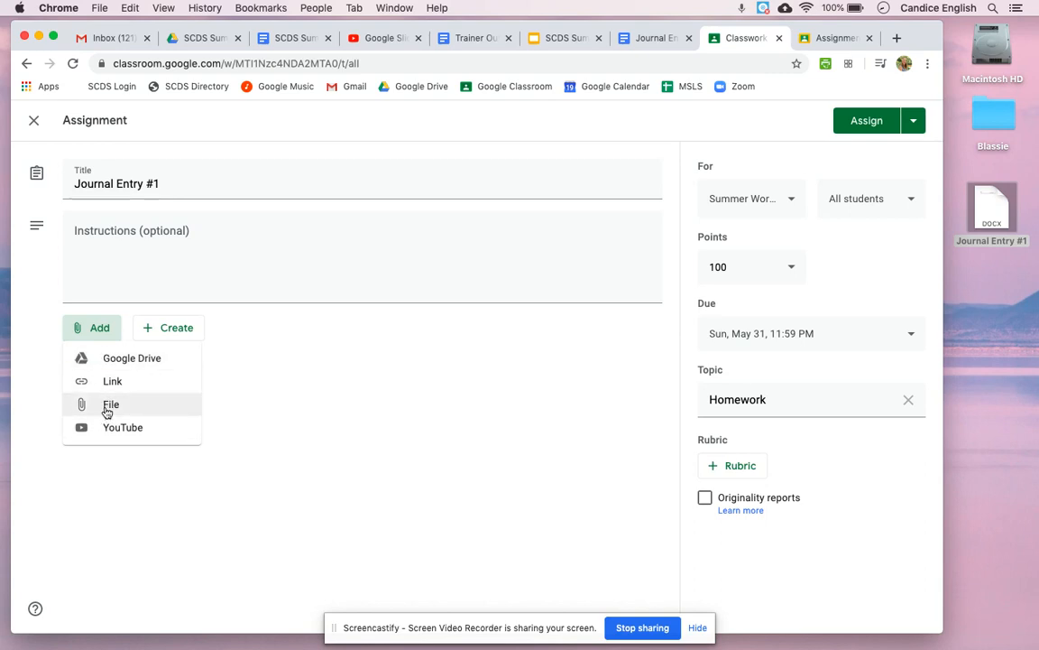
{"action": "left_click", "coordinate": [122, 361]}
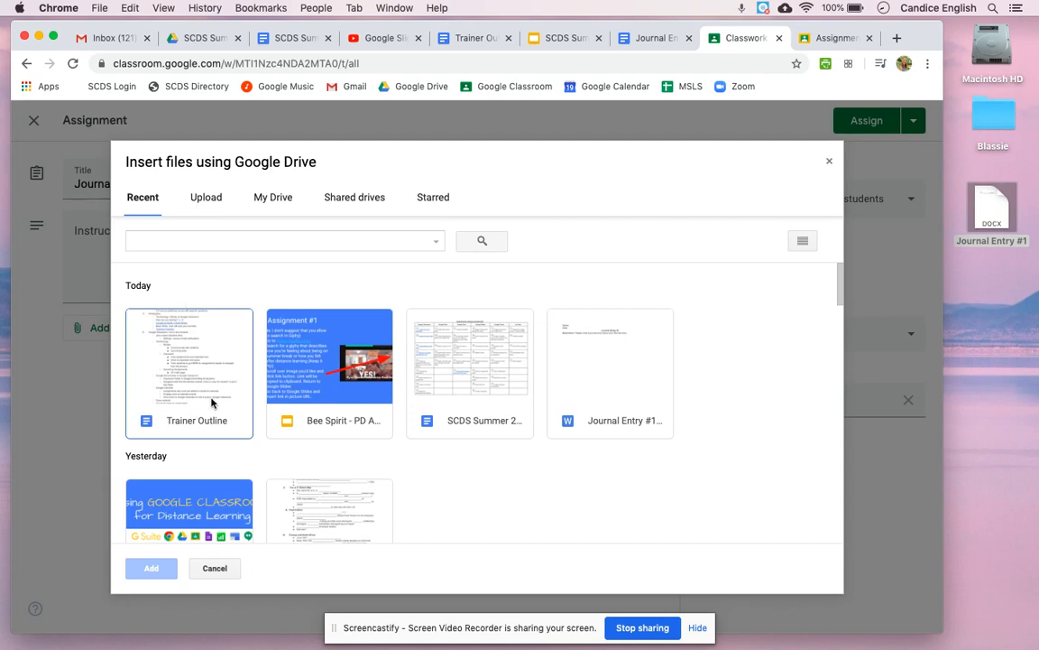
{"action": "left_click", "coordinate": [614, 424]}
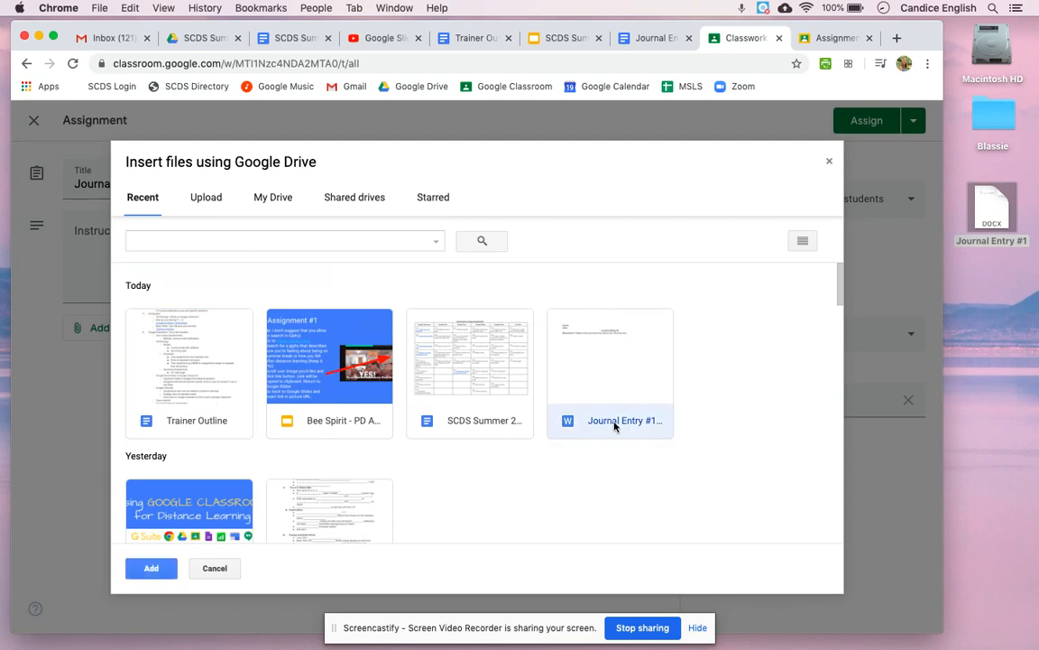
{"action": "scroll", "coordinate": [535, 476], "scroll_direction": "down", "scroll_amount": 2}
{"action": "scroll", "coordinate": [535, 476], "scroll_direction": "down", "scroll_amount": 3}
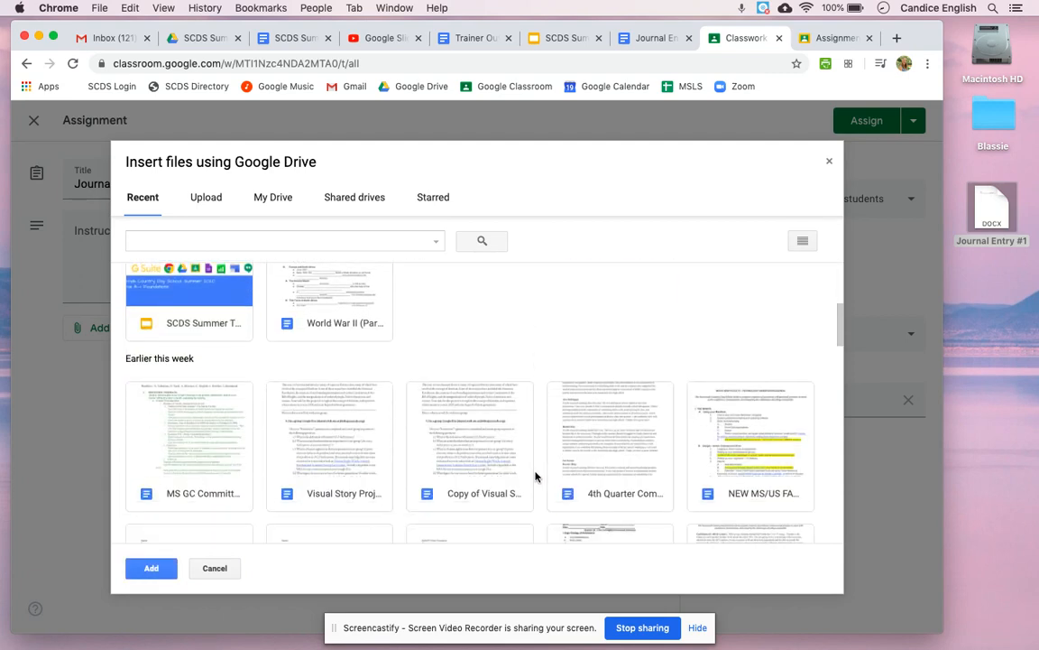
{"action": "scroll", "coordinate": [531, 473], "scroll_direction": "up", "scroll_amount": 5}
{"action": "left_click", "coordinate": [264, 236]}
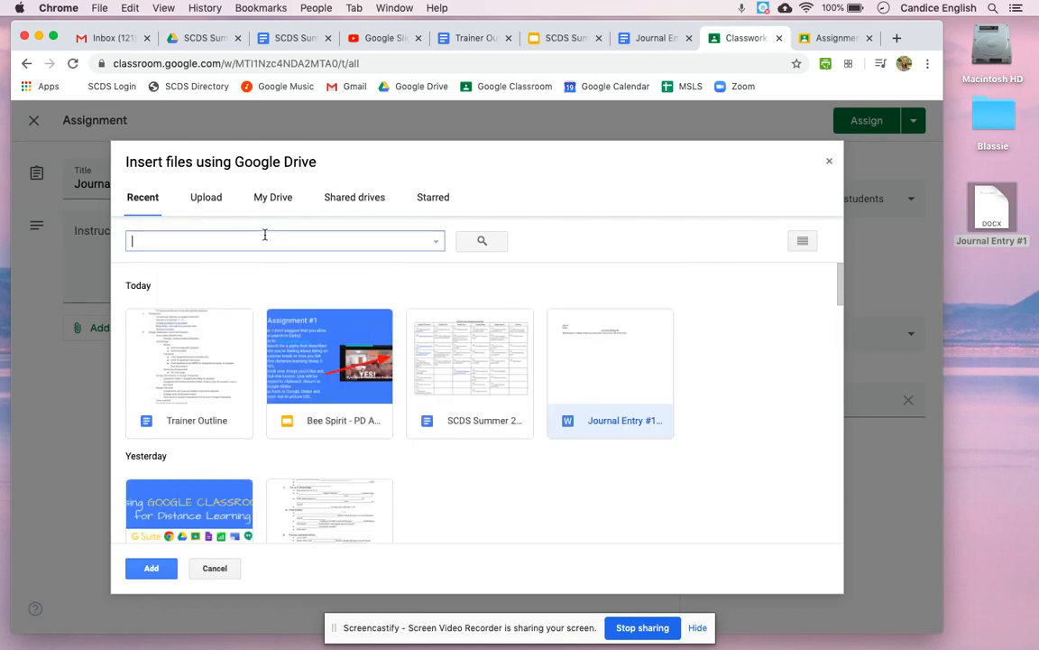
{"action": "type", "text": "journal"}
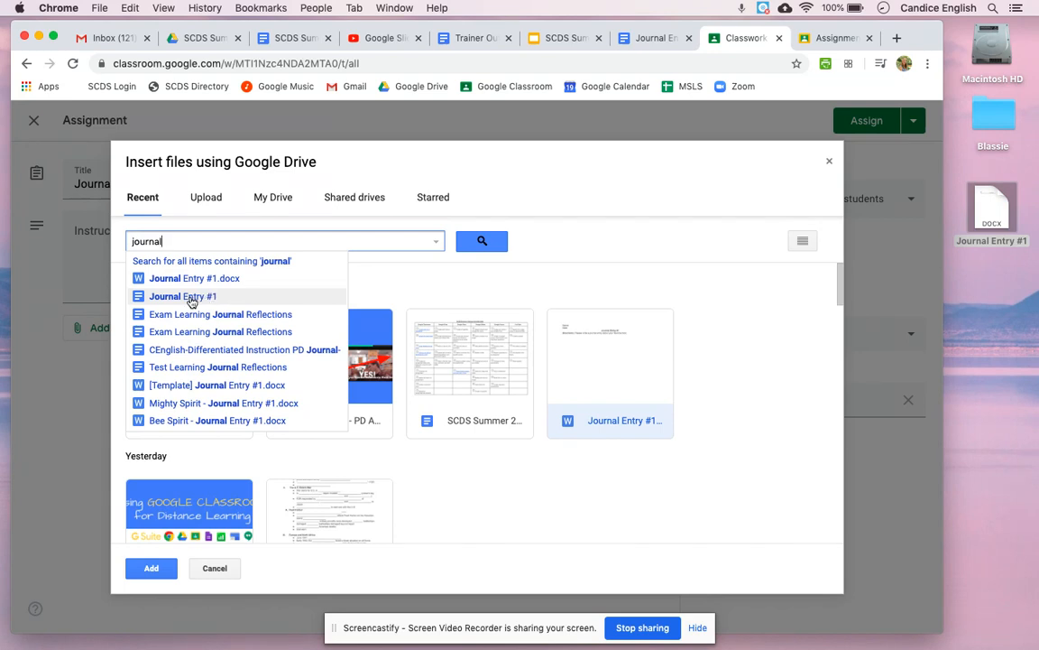
{"action": "left_click", "coordinate": [210, 296]}
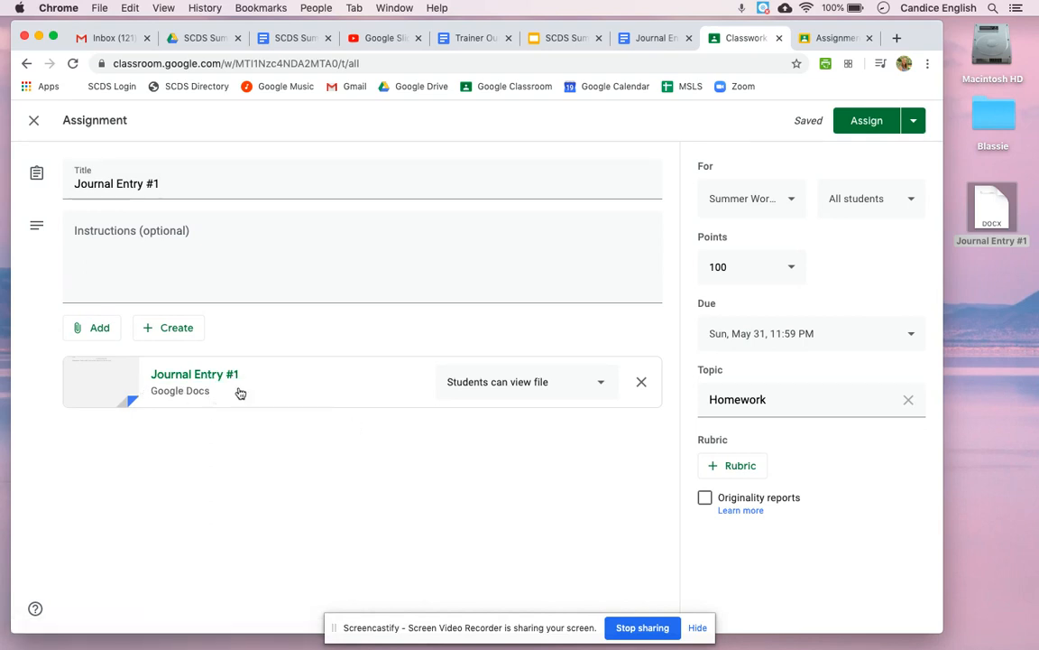
Set the attached "Journal Entry #1" document's student access to "Make a copy for each student"
{"action": "left_click", "coordinate": [539, 382]}
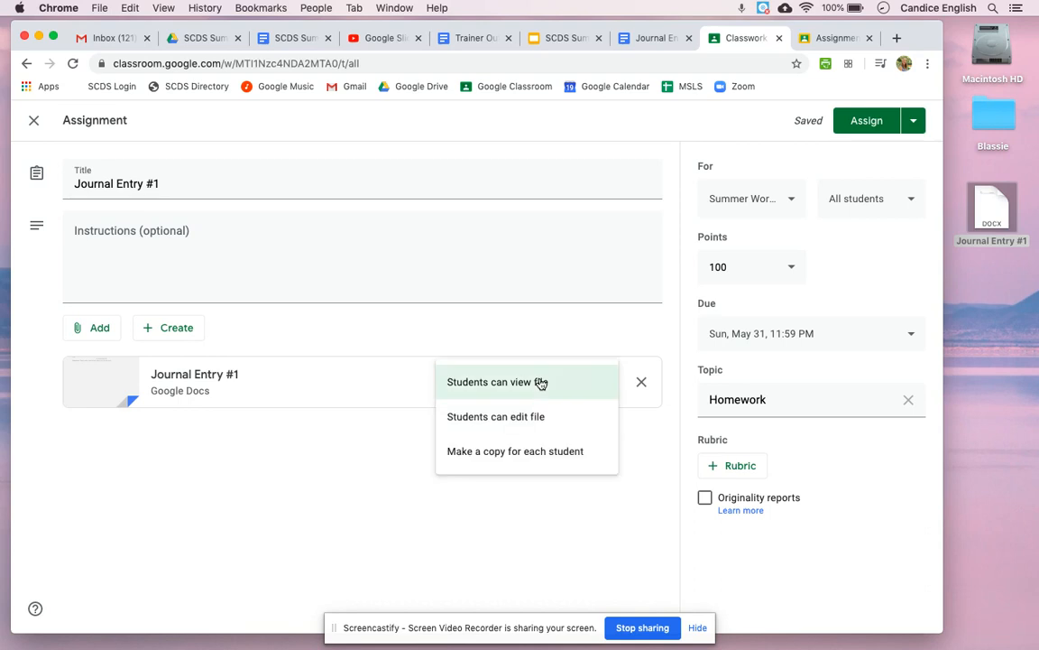
{"action": "left_click", "coordinate": [553, 455]}
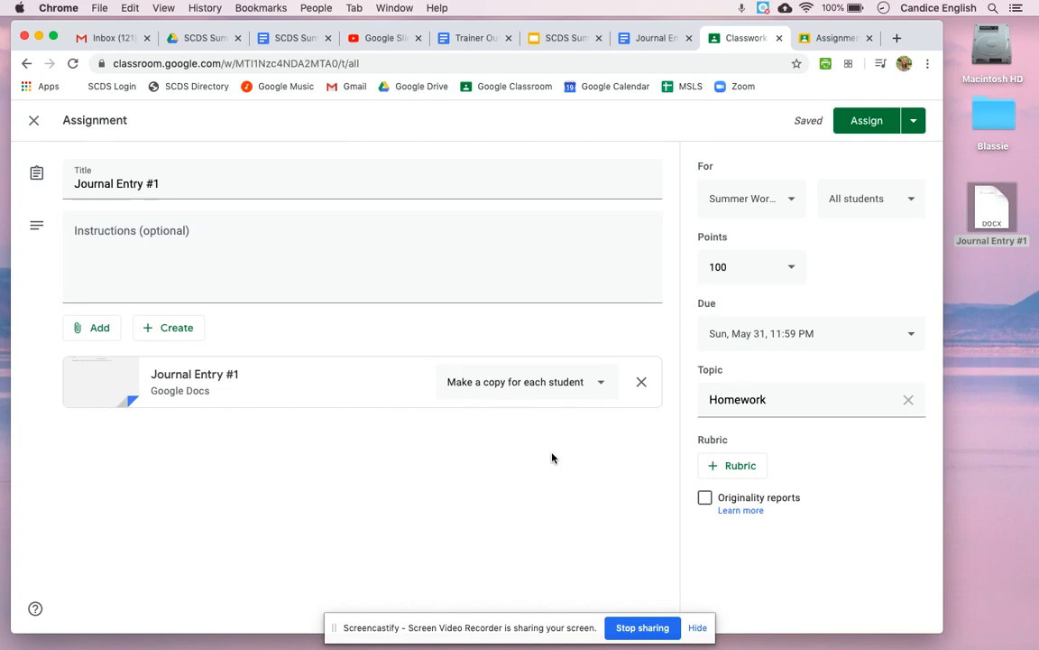
{"action": "left_click", "coordinate": [553, 393]}
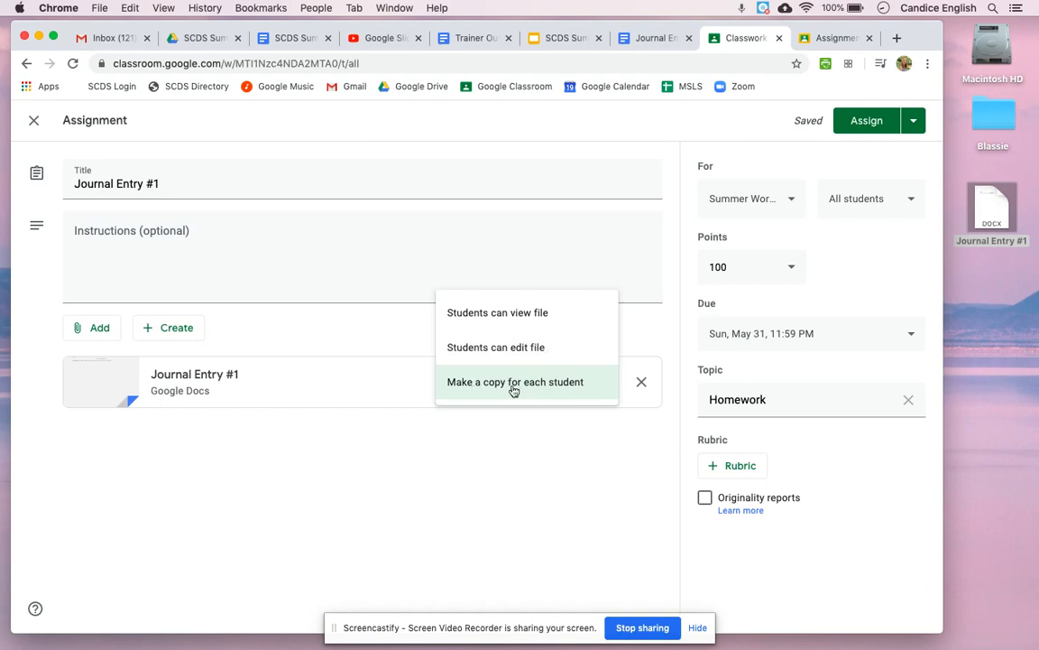
{"action": "left_click", "coordinate": [484, 385]}
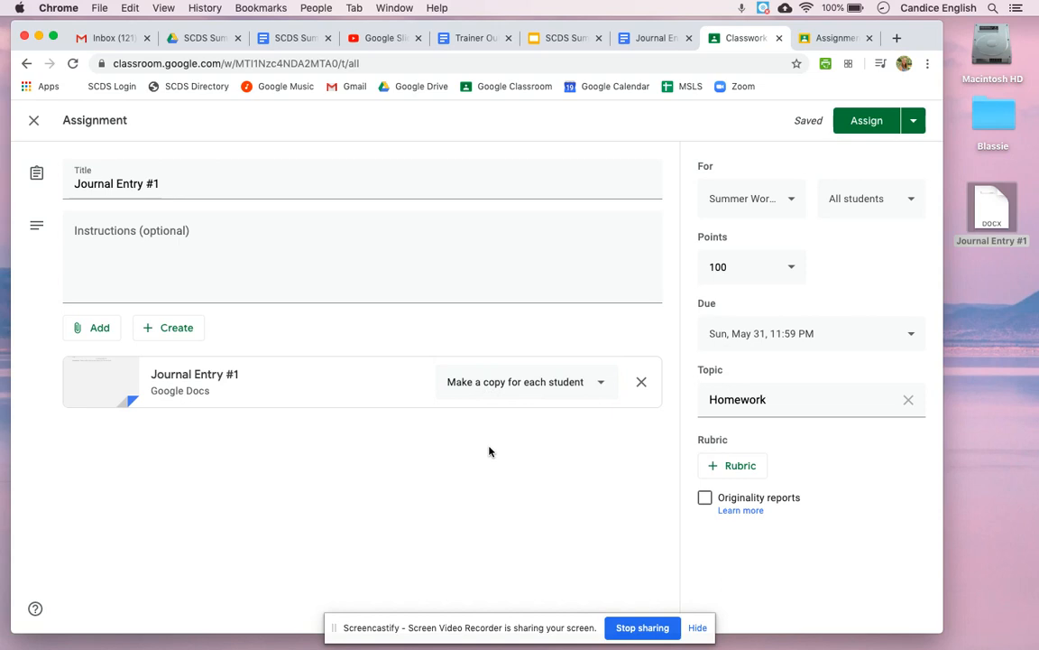
{"action": "left_click", "coordinate": [522, 388]}
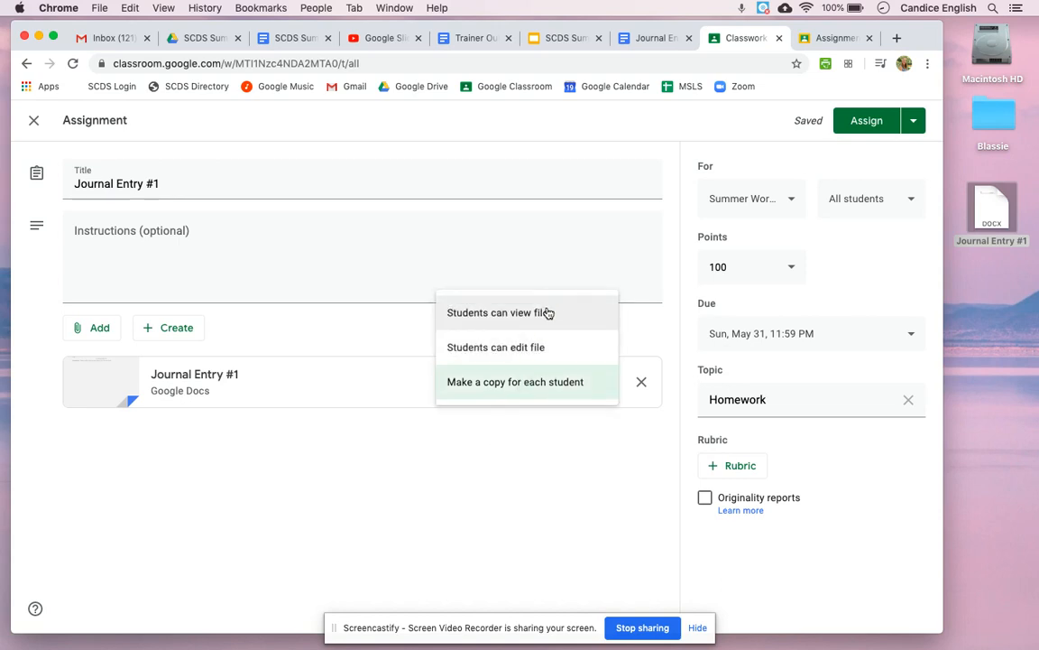
{"action": "left_click", "coordinate": [521, 388]}
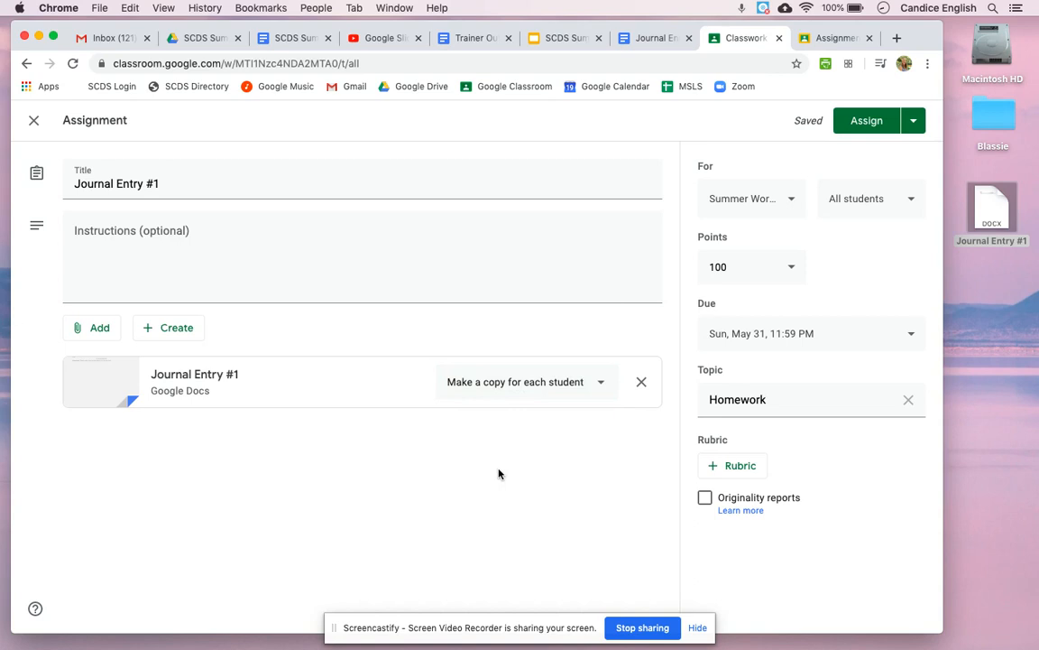
{"action": "left_click", "coordinate": [104, 330]}
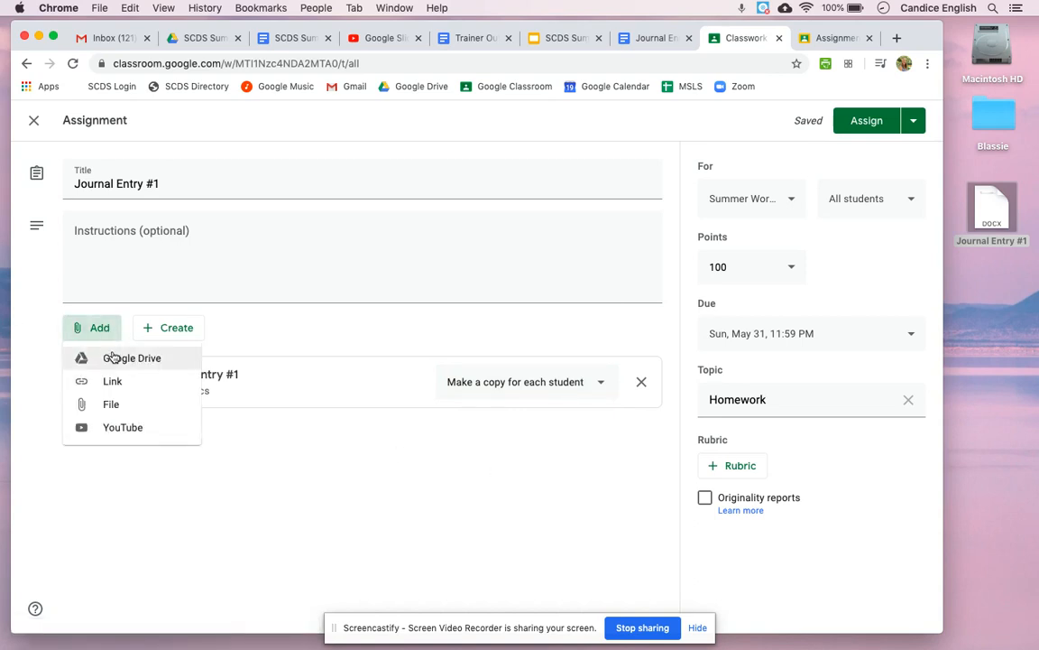
{"action": "left_click", "coordinate": [111, 358]}
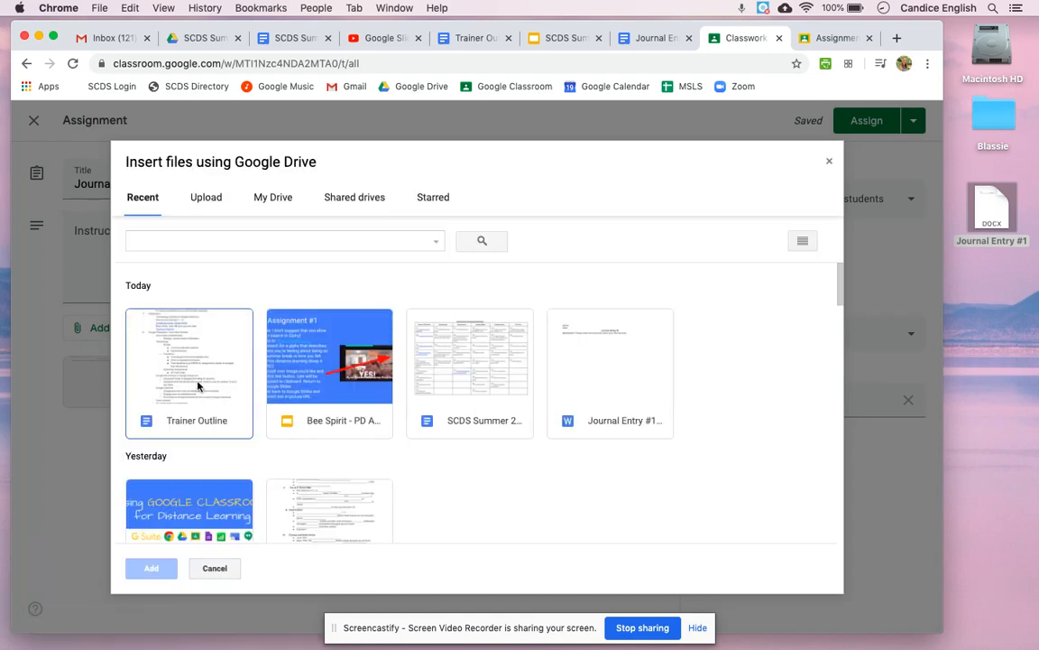
{"action": "left_click", "coordinate": [193, 388]}
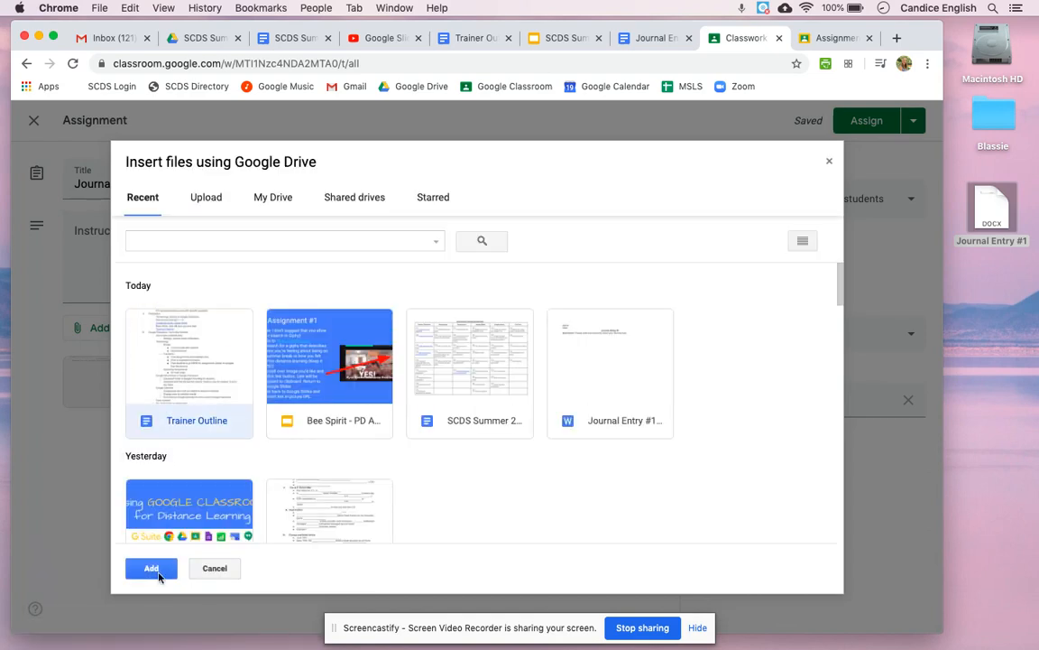
{"action": "left_click", "coordinate": [214, 569]}
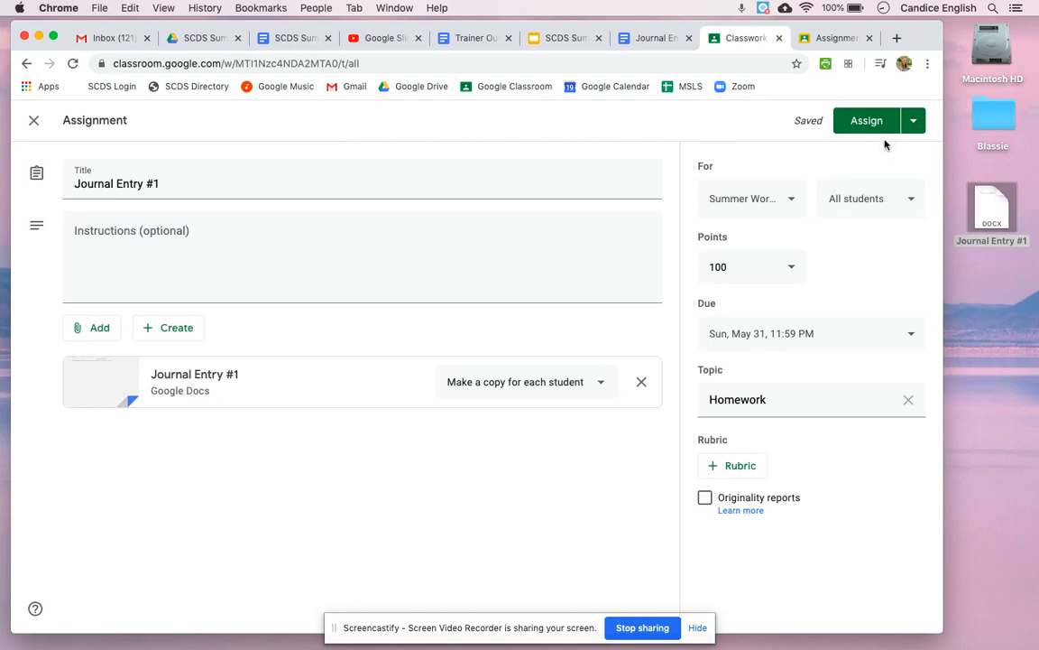
Check the alternative publishing options and assign "Journal Entry #1" to all students immediately
{"action": "left_click", "coordinate": [914, 126]}
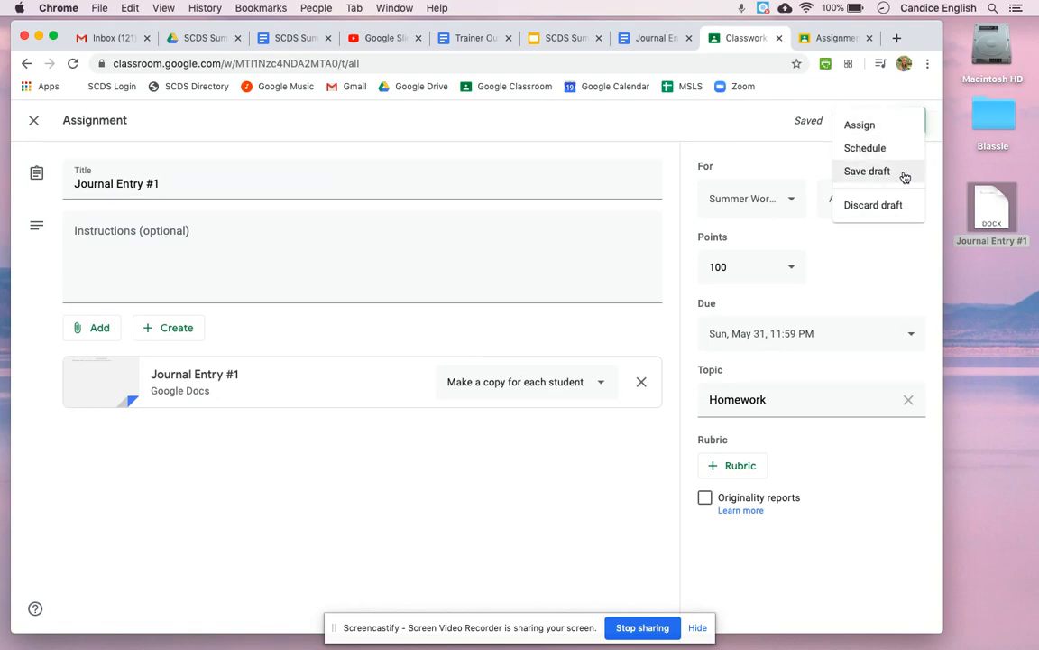
{"action": "left_click", "coordinate": [799, 163]}
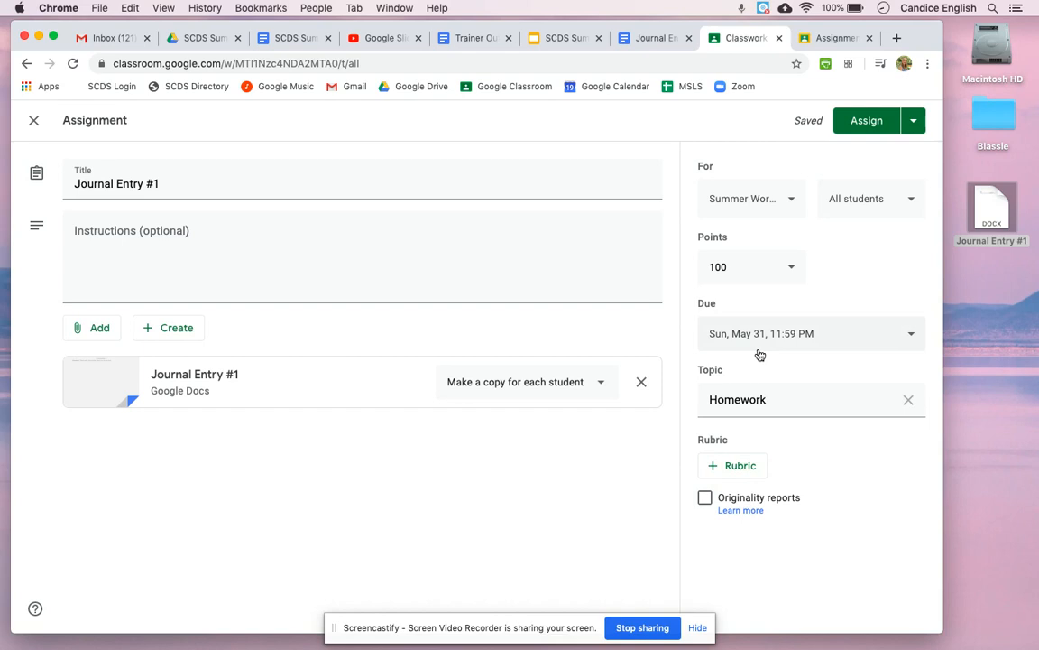
{"action": "left_click", "coordinate": [861, 127]}
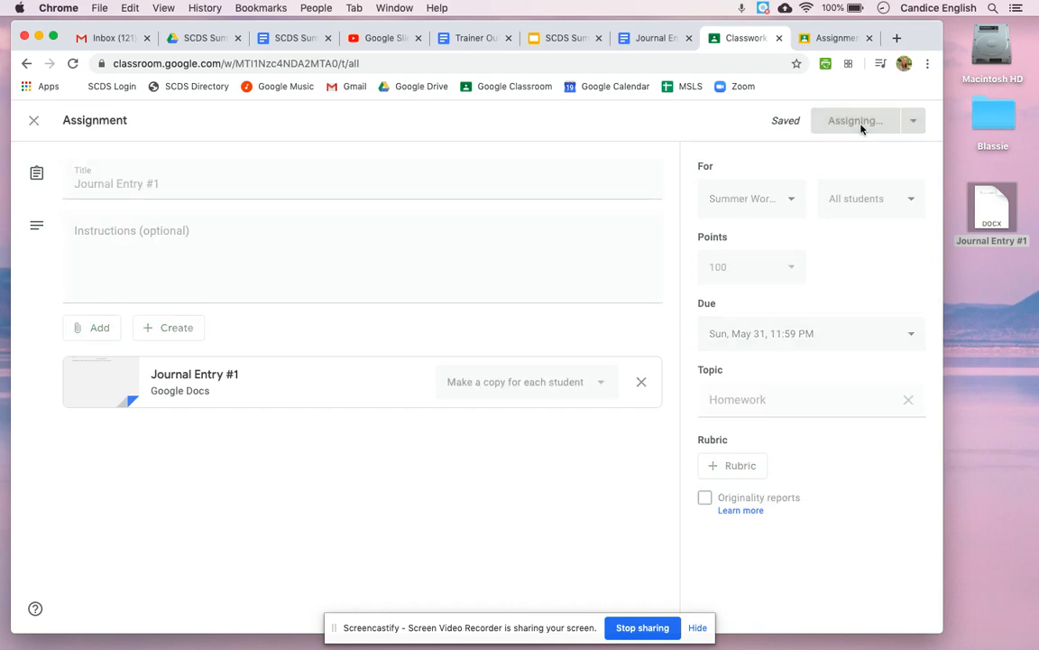